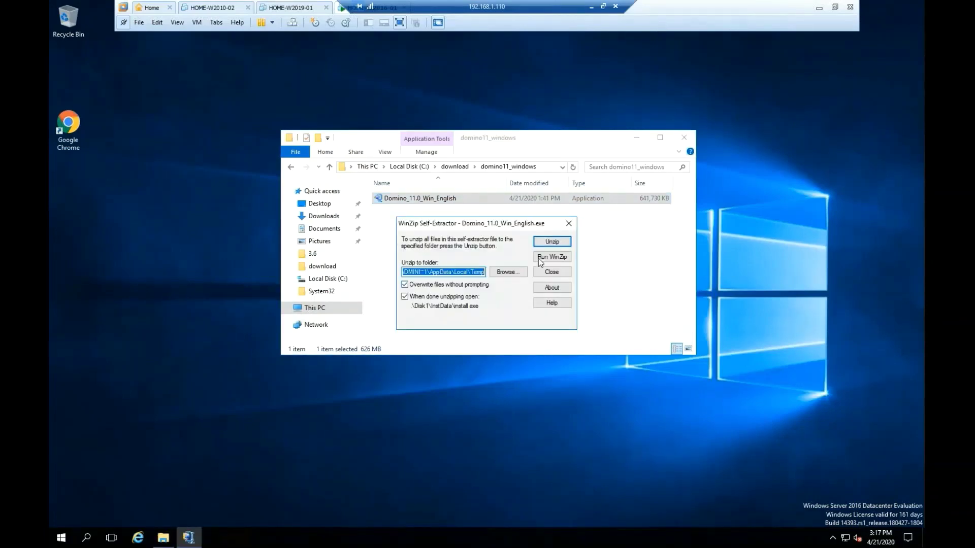
Step: Unzip the 6 Domino package files and dismiss the success message to launch install.exe
click(551, 244)
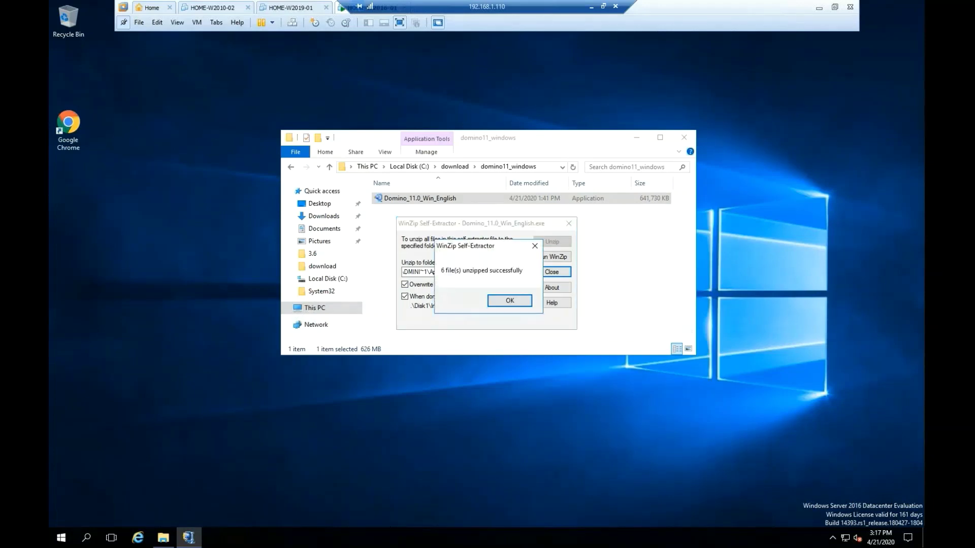
click(509, 301)
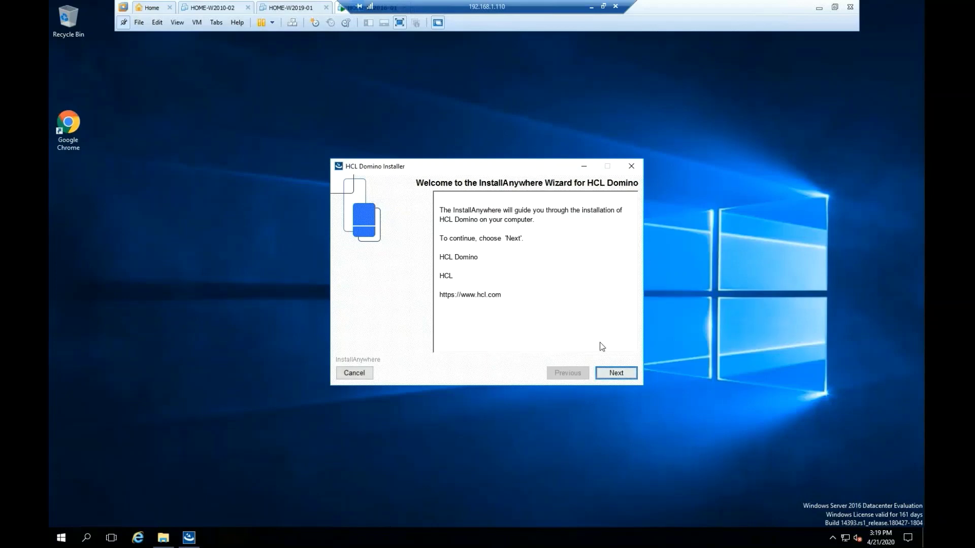
Step: Accept the Domino licence agreement and keep C:\HCL\Domino as the program files directory
click(615, 374)
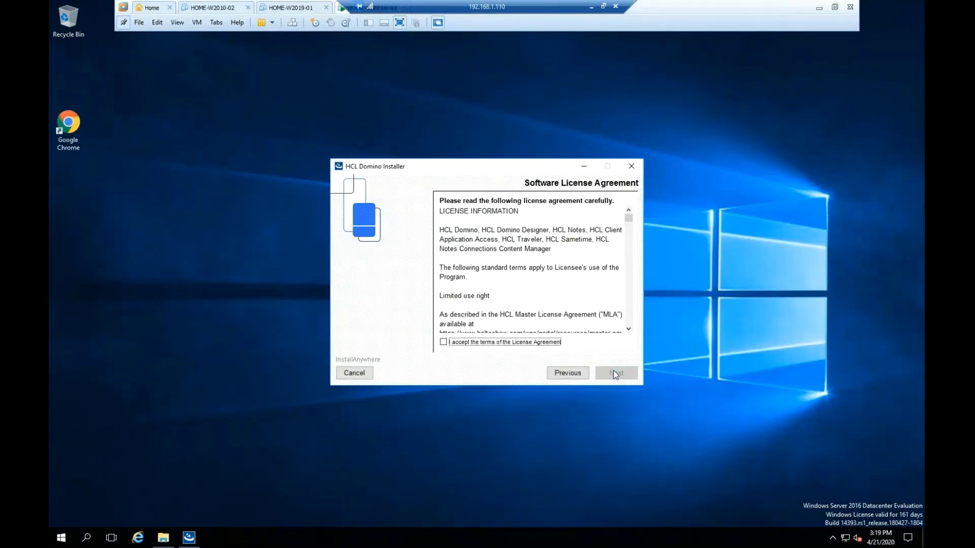
click(446, 345)
click(614, 373)
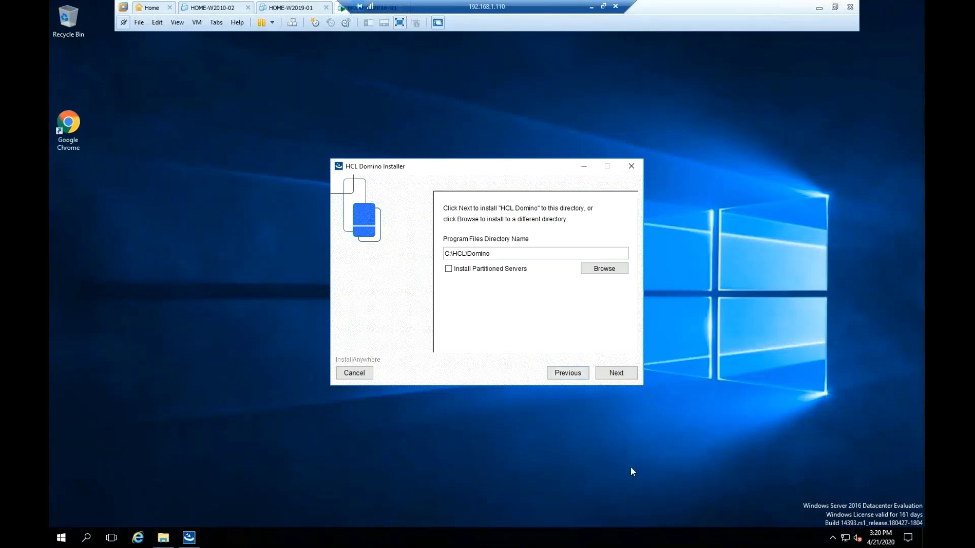
click(618, 375)
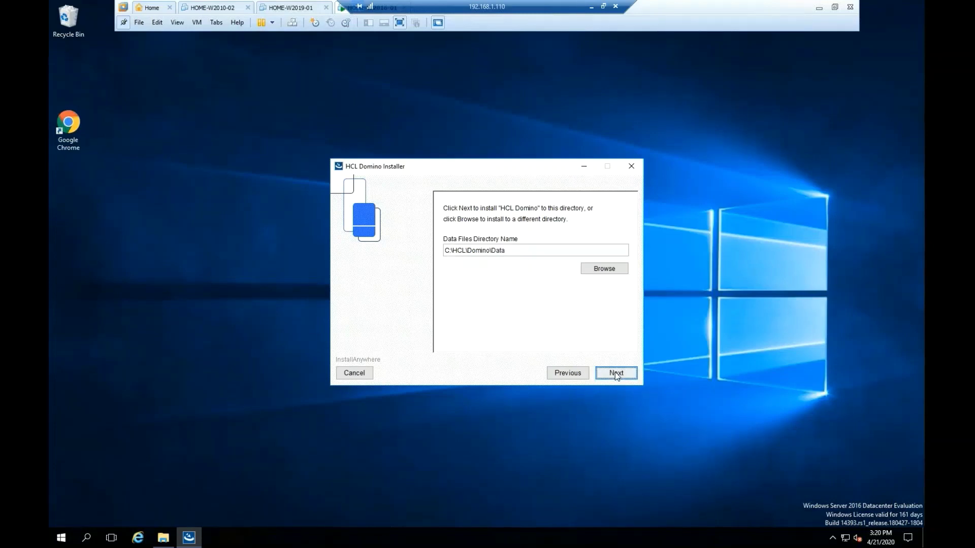
Step: Keep C:\HCL\Domino\Data and the Domino Enterprise Server type, and install until complete
click(616, 375)
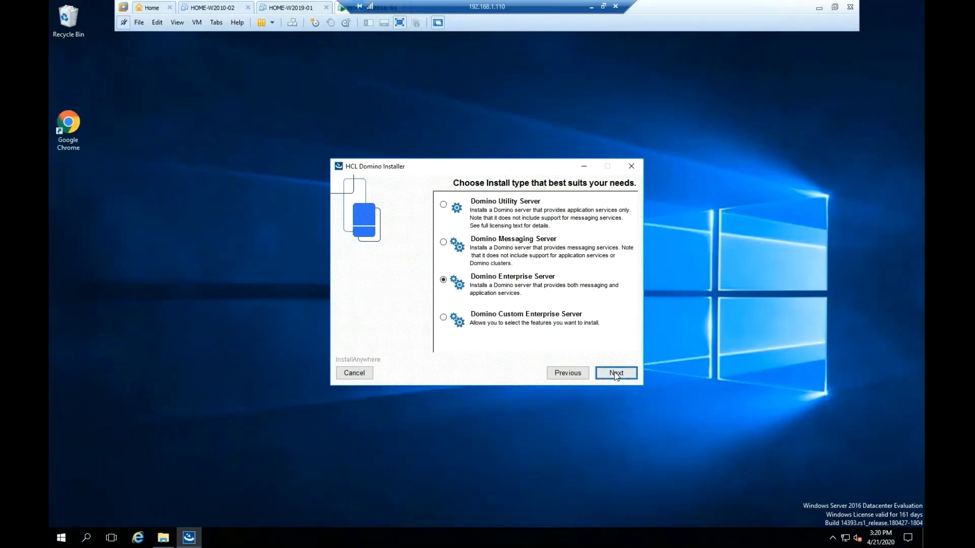
click(615, 373)
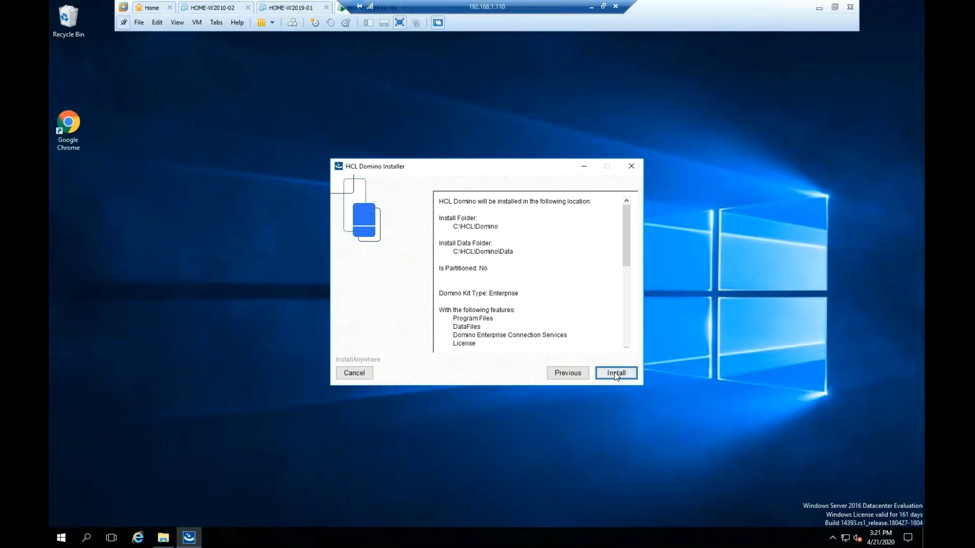
click(615, 373)
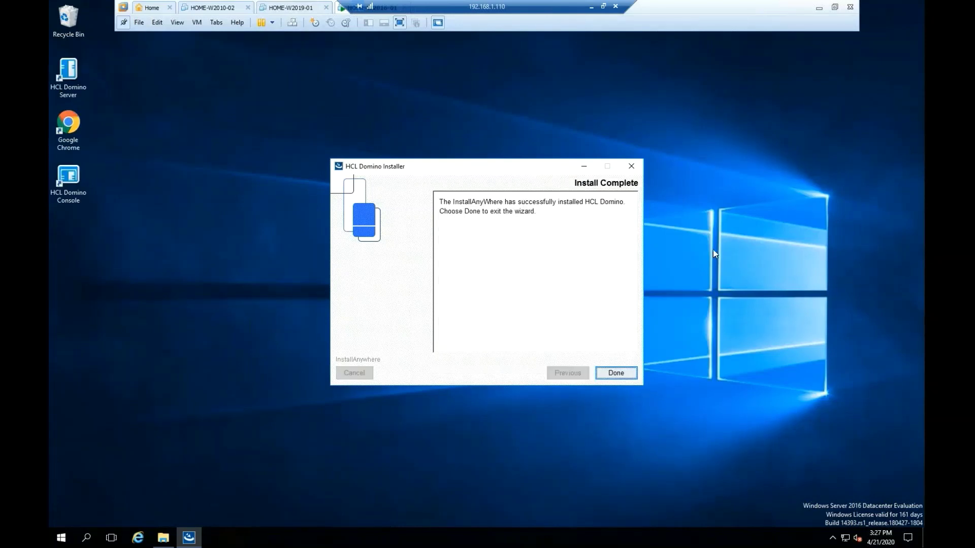
Step: Close the installer and start Server Setup as a first, stand-alone Domino server
click(616, 373)
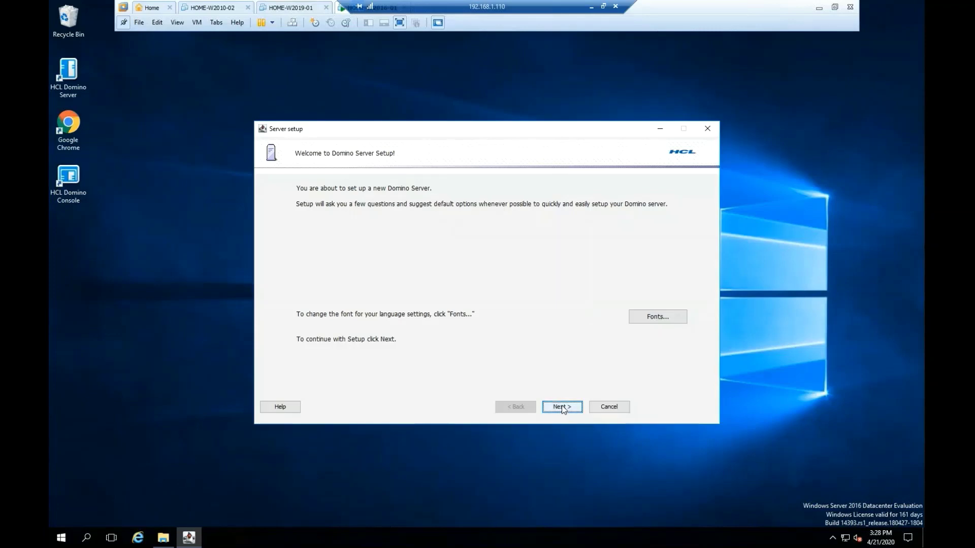
click(562, 405)
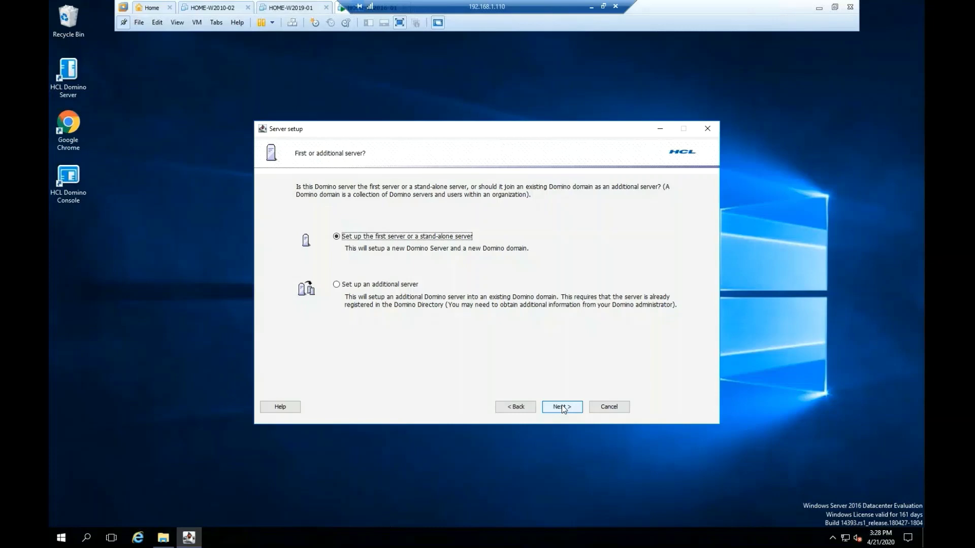
click(561, 406)
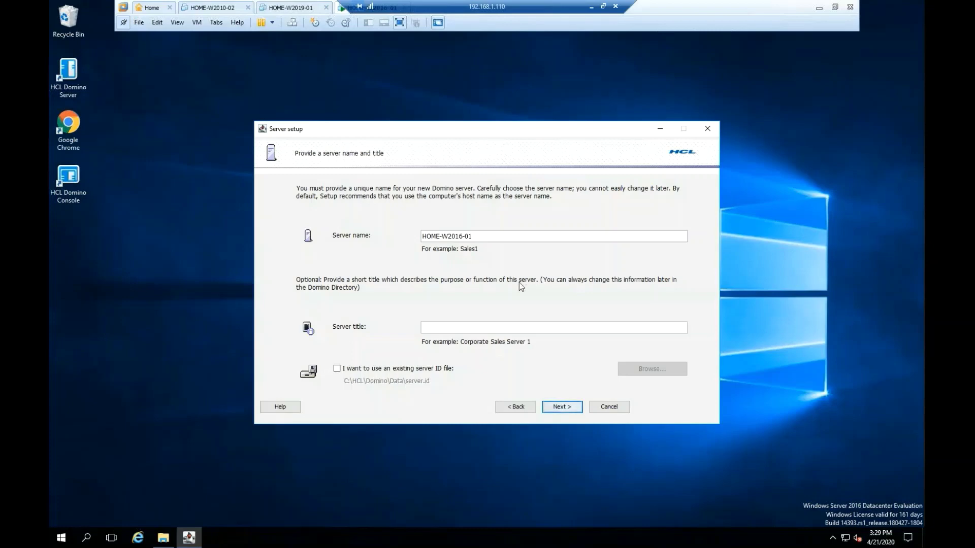
Step: Give the server HOME-W2016-01 the title 'Sametime Test'
click(458, 327)
text(Sametime Test)
click(556, 408)
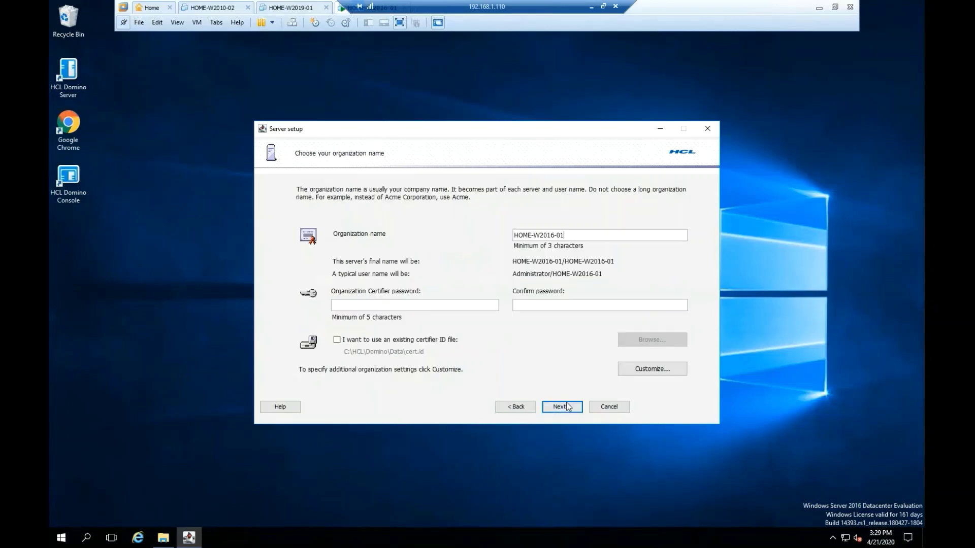
Step: Set organization name HOME with a confirmed certifier password, and domain name HOME1
key(BackSpace)
key(BackSpace)
key(BackSpace)
key(BackSpace)
key(BackSpace)
key(BackSpace)
key(BackSpace)
key(BackSpace)
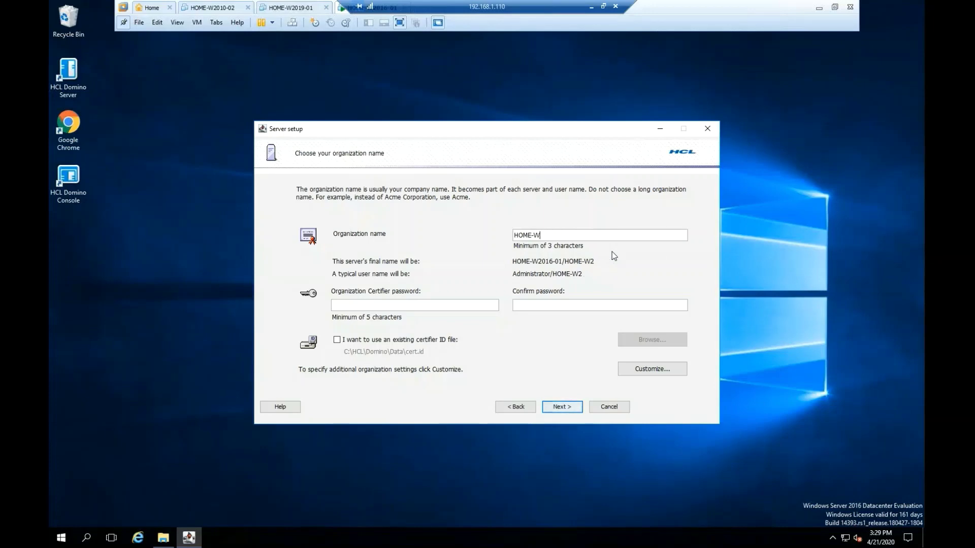
key(BackSpace)
click(349, 306)
text(password)
key(Tab)
text(password)
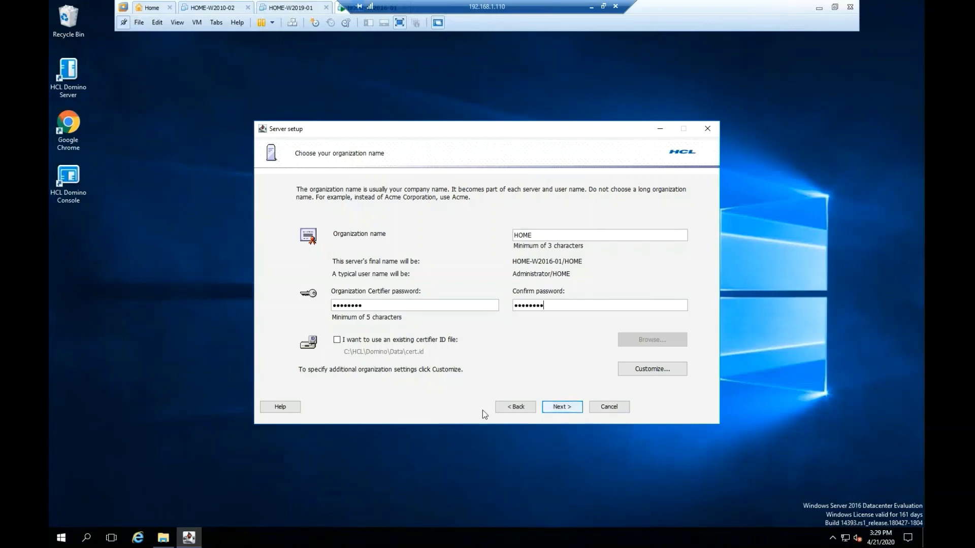
click(566, 408)
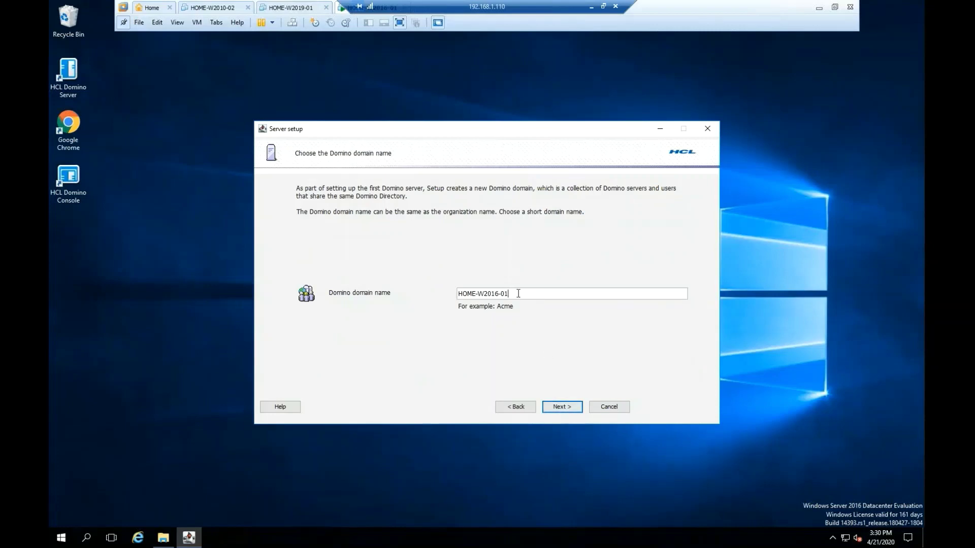
key(BackSpace)
key(BackSpace)
key(BackSpace)
key(BackSpace)
key(BackSpace)
key(BackSpace)
key(BackSpace)
key(BackSpace)
key(BackSpace)
text(1)
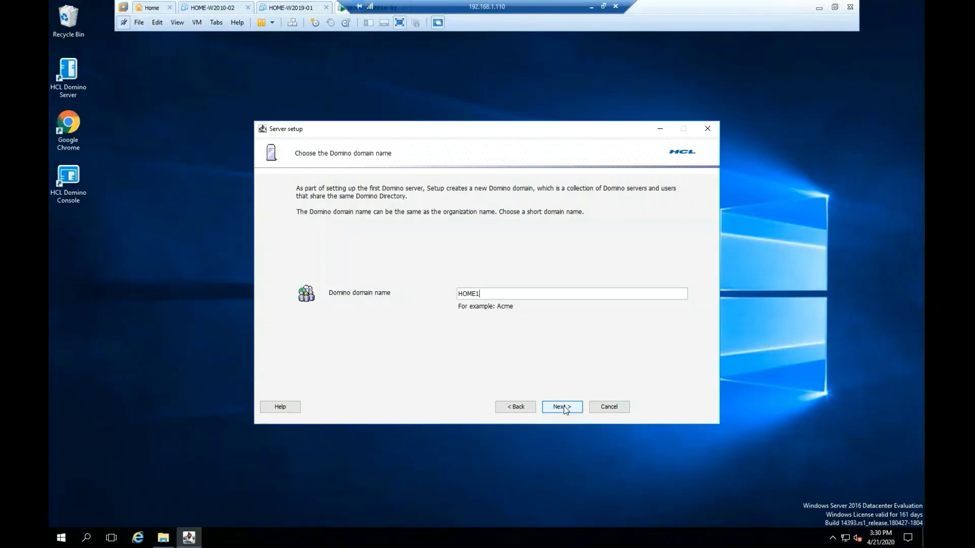
Step: Create administrator User1 Administrator, entering and confirming the administrator password
click(562, 407)
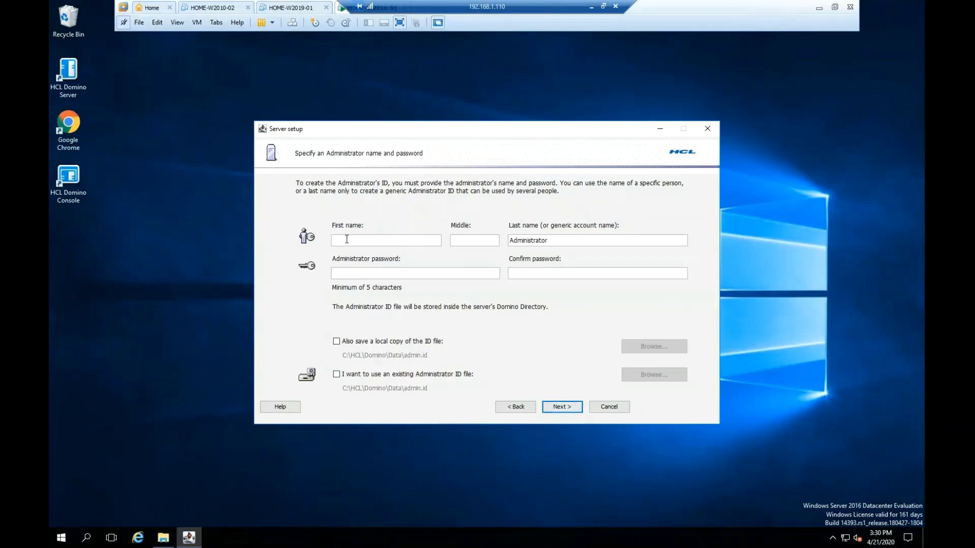
text(User)
text(1)
click(369, 273)
text(password)
click(540, 275)
text(password)
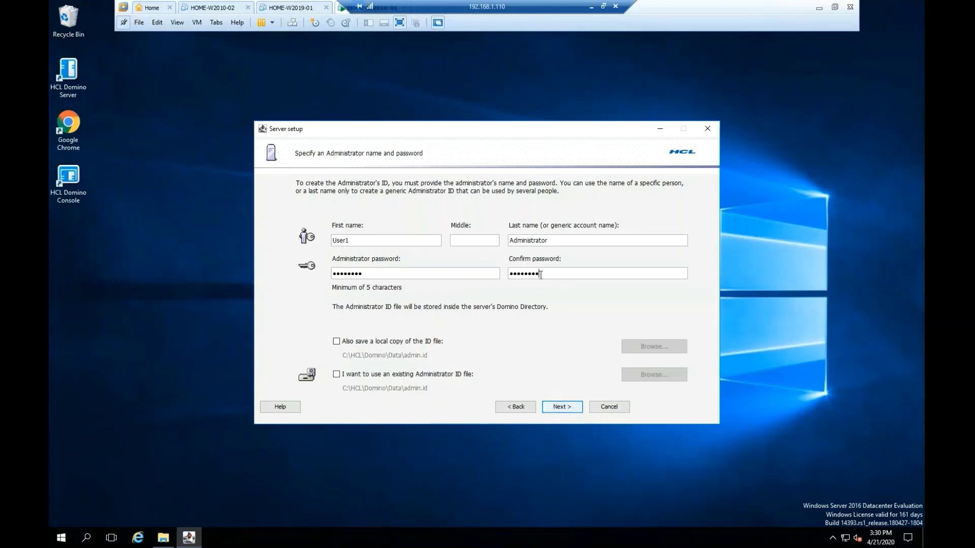
click(561, 411)
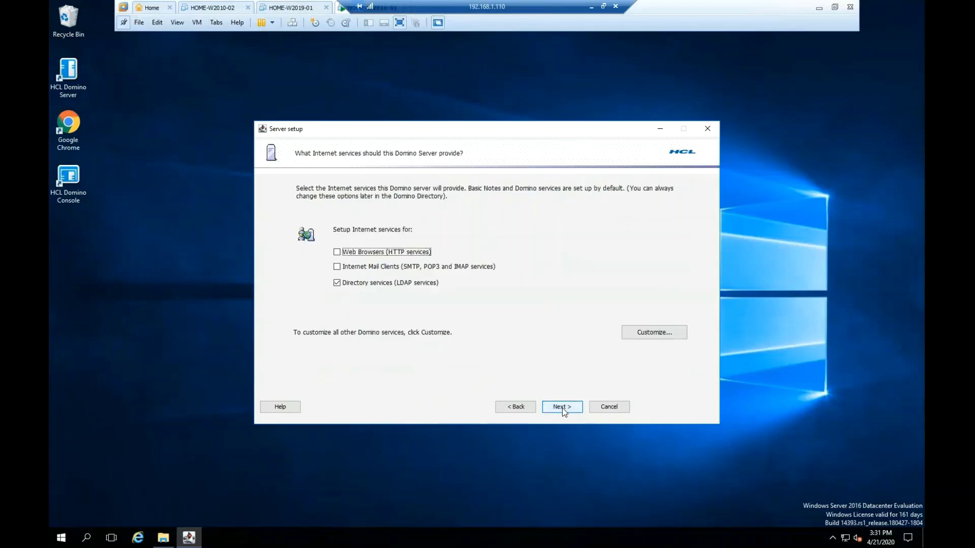
Step: Add HTTP web browser and SMTP/POP3/IMAP Internet mail services alongside the pre-checked LDAP
click(337, 253)
click(338, 267)
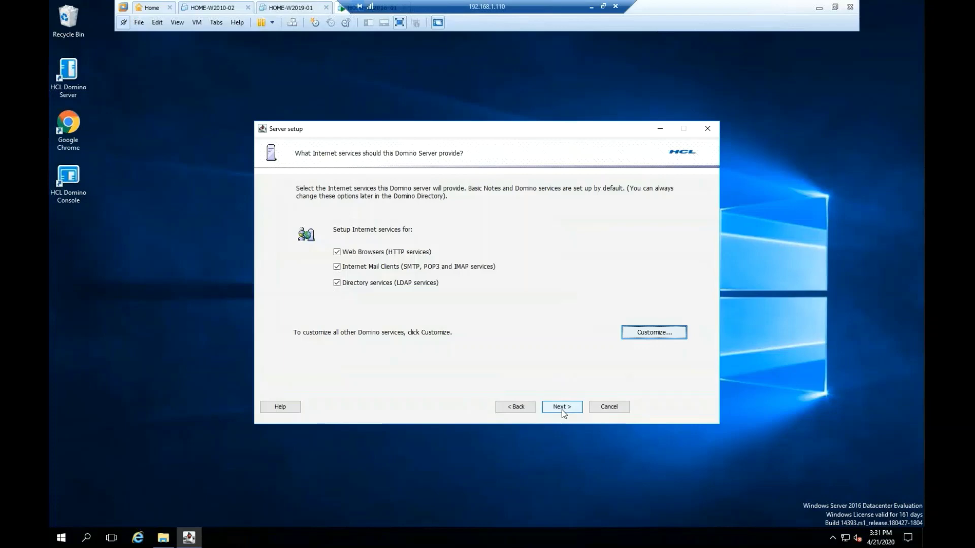
click(561, 410)
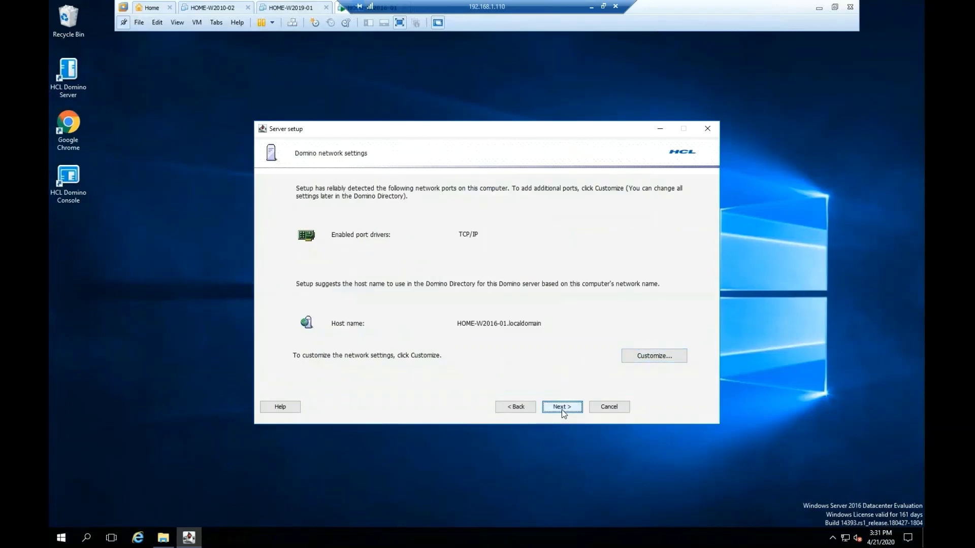
Step: In advanced network settings, replace 'localdomain' so the host name reads HOME-W2016-01.home1.com
click(646, 357)
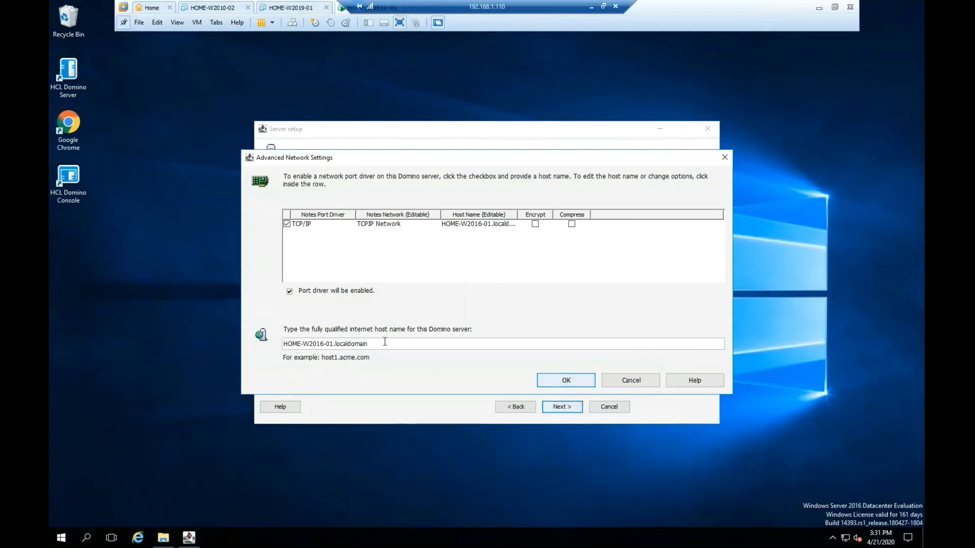
click(410, 345)
key(BackSpace)
key(BackSpace)
key(BackSpace)
key(BackSpace)
key(BackSpace)
key(BackSpace)
key(BackSpace)
key(BackSpace)
key(BackSpace)
key(BackSpace)
key(BackSpace)
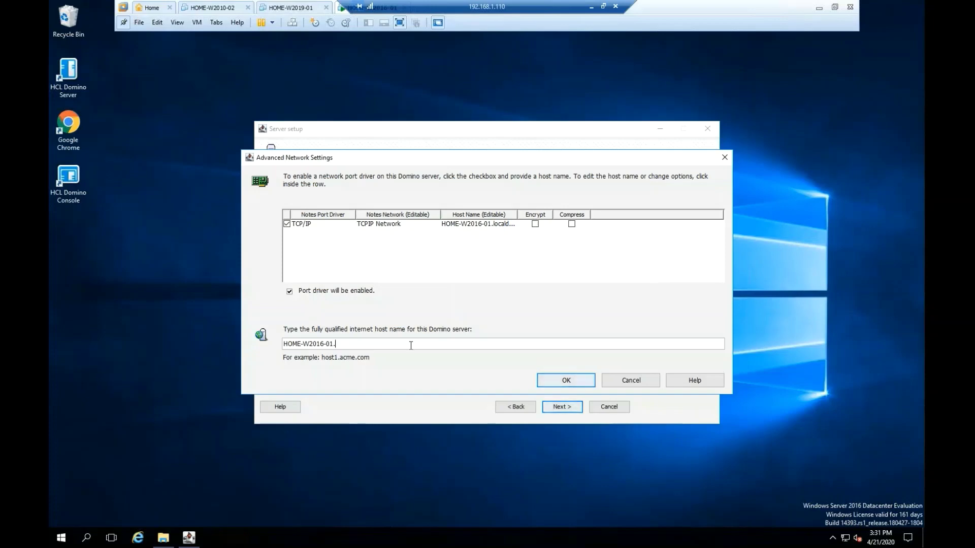
text(home1.com)
click(574, 383)
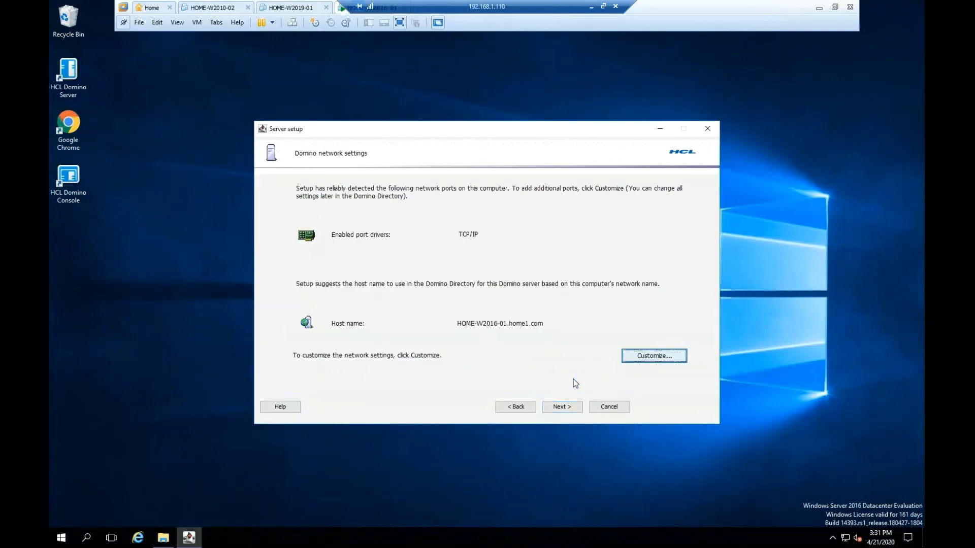
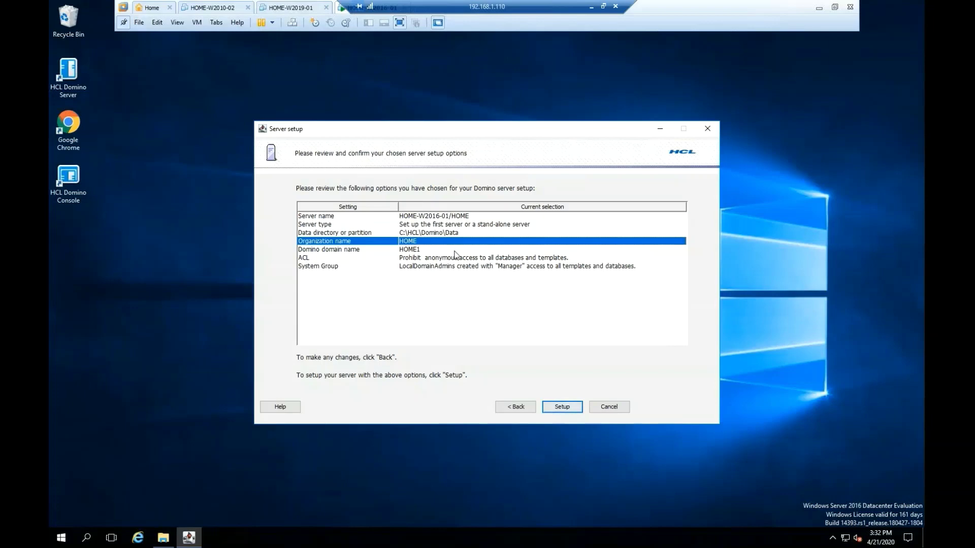
Step: Check the Domino domain name, ACL and System Group settings, run Setup, then finish the wizard
click(409, 250)
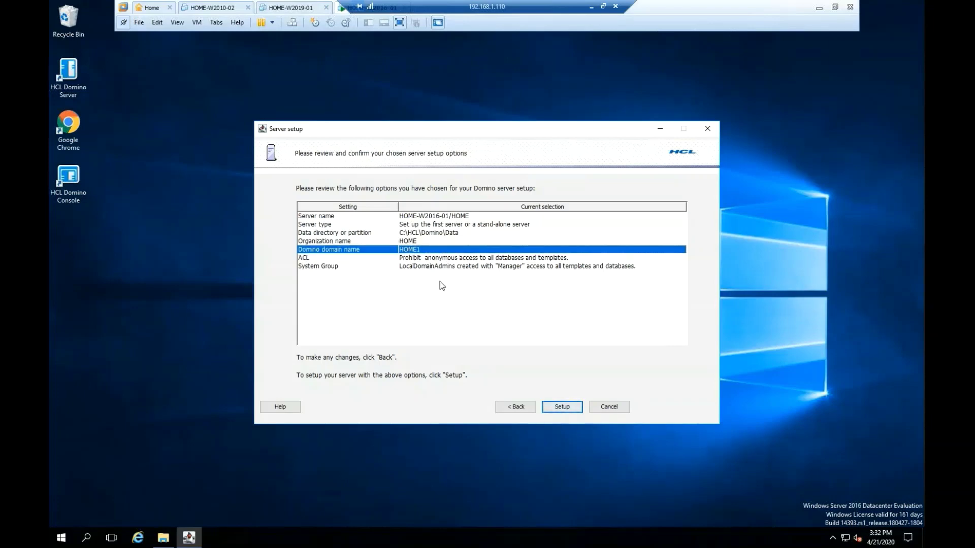
click(428, 259)
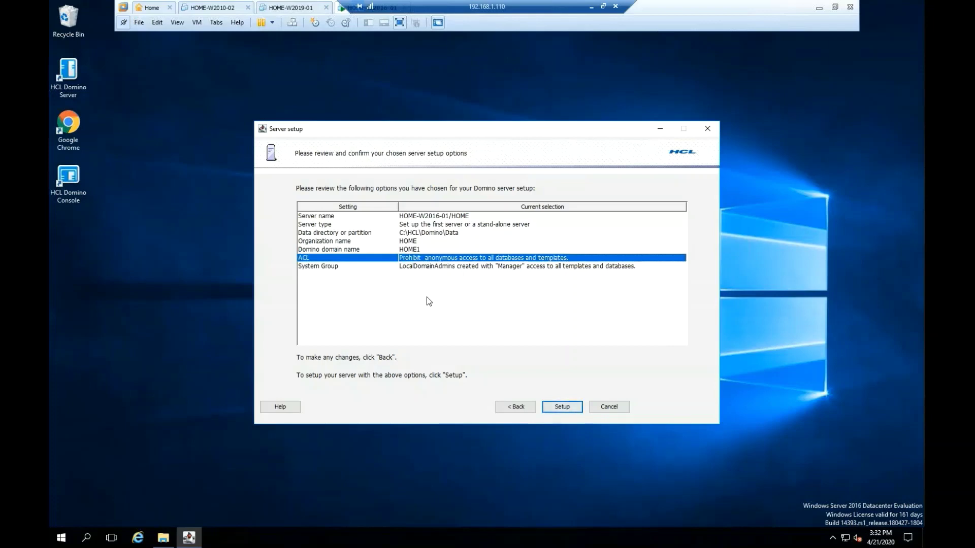
click(428, 267)
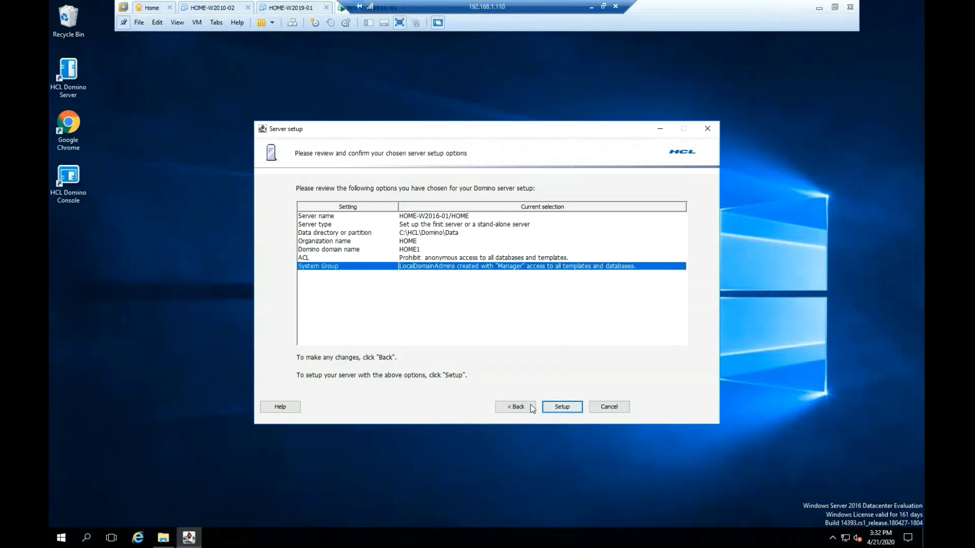
click(560, 410)
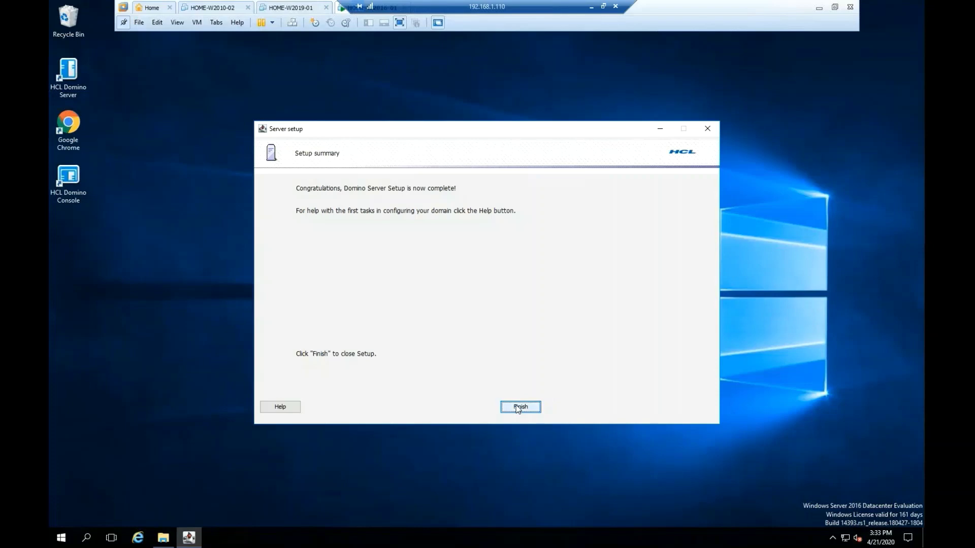
click(517, 409)
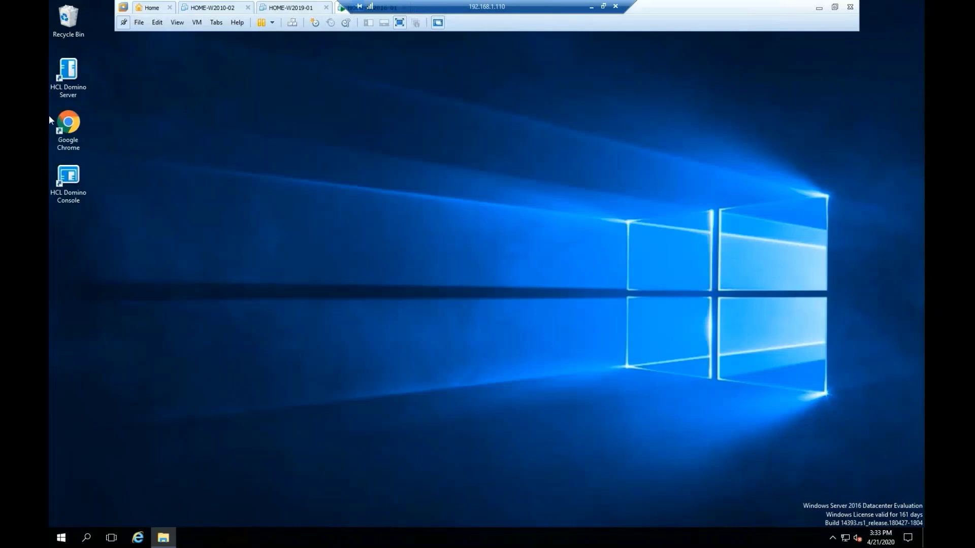
Step: Launch HCL Domino Server from its desktop icon as a regular application, bringing up the HOME-W2016-01/HOME console
click(68, 77)
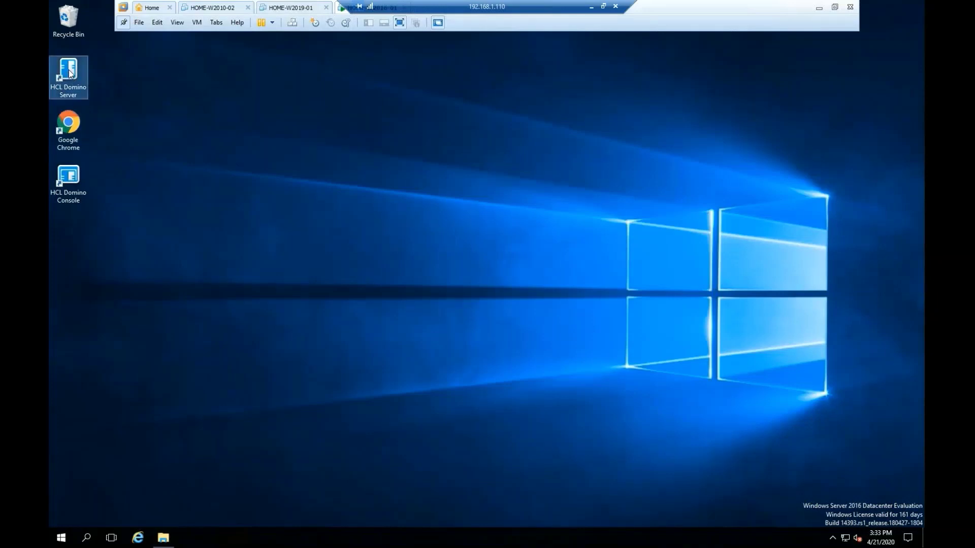
double_click(69, 73)
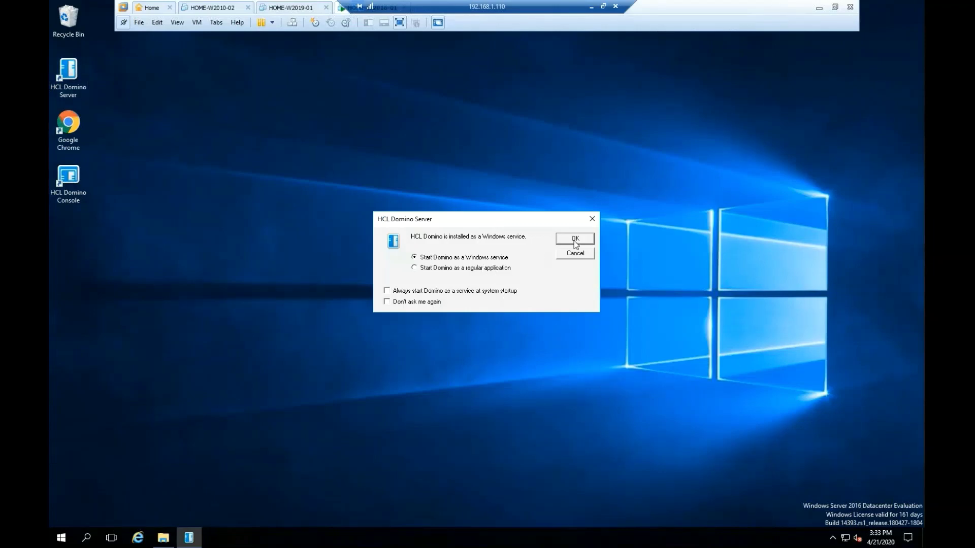
click(419, 269)
click(574, 239)
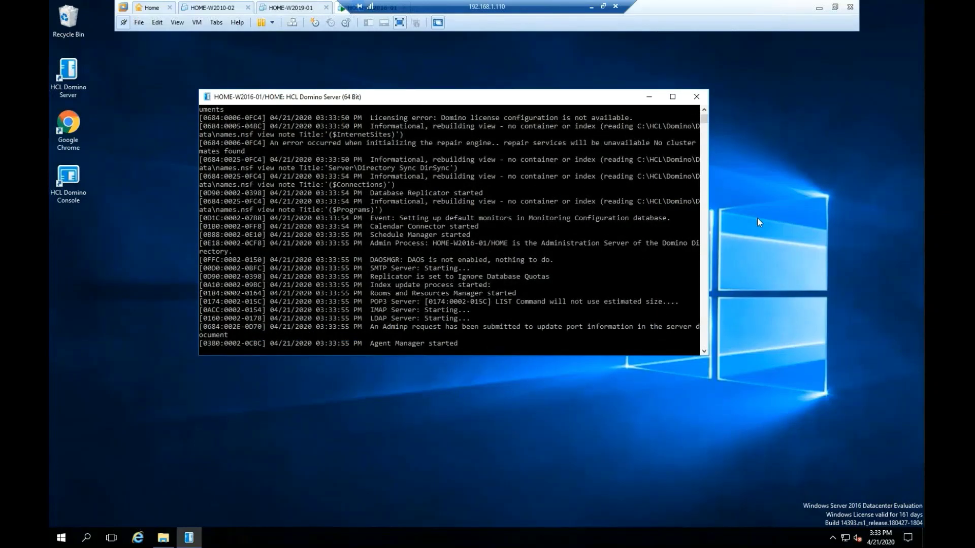
Step: Open the Services console through Windows search and move its window aside
click(60, 539)
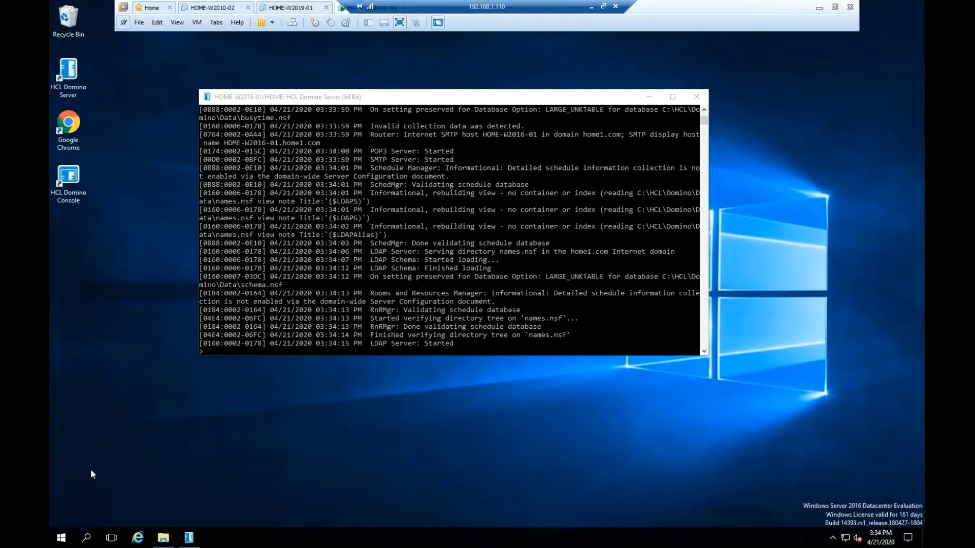
key(super)
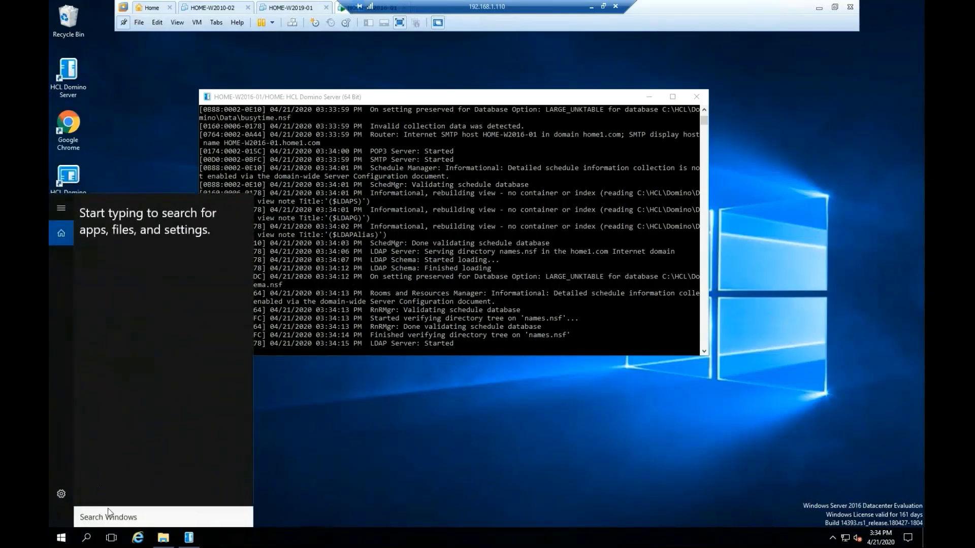
text(s)
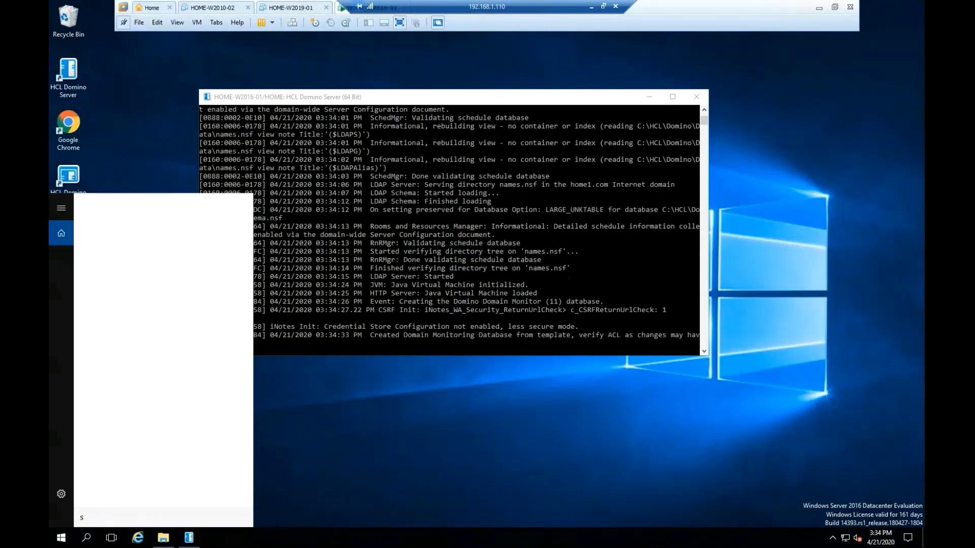
key(Escape)
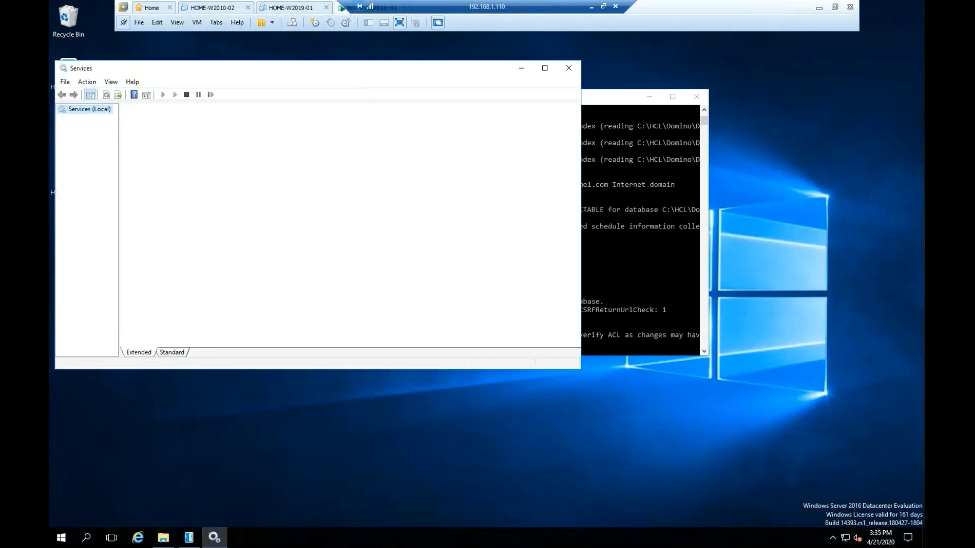
drag(208, 97, 369, 202)
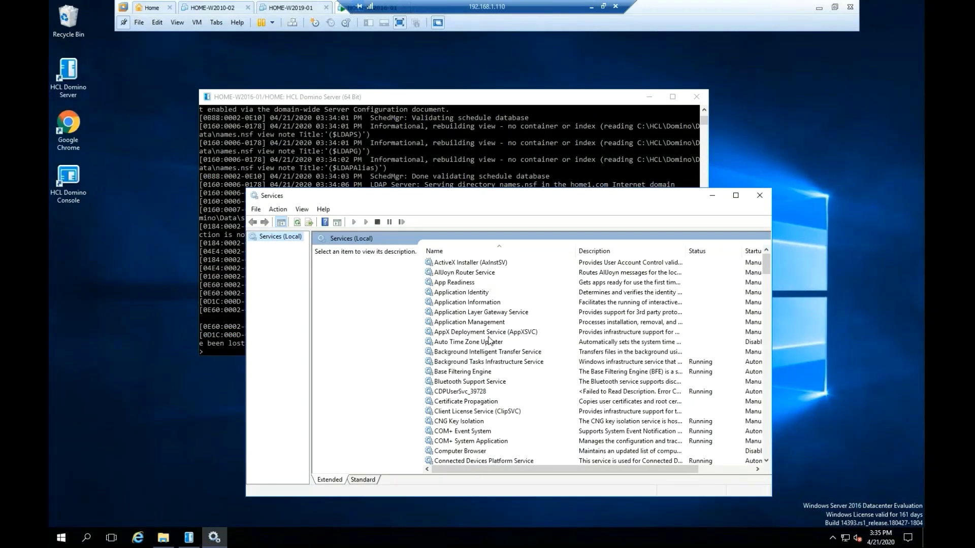
Step: Select HCL Domino Server (CHCLDominoData), showing Automatic but not running, and widen the window
scroll(489, 341, down, 1)
scroll(489, 341, down, 8)
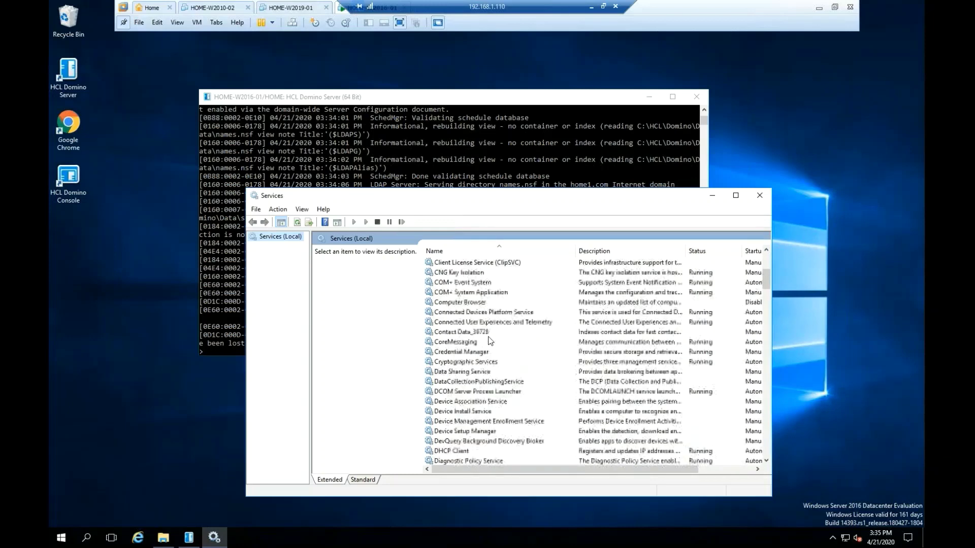
scroll(489, 341, down, 1)
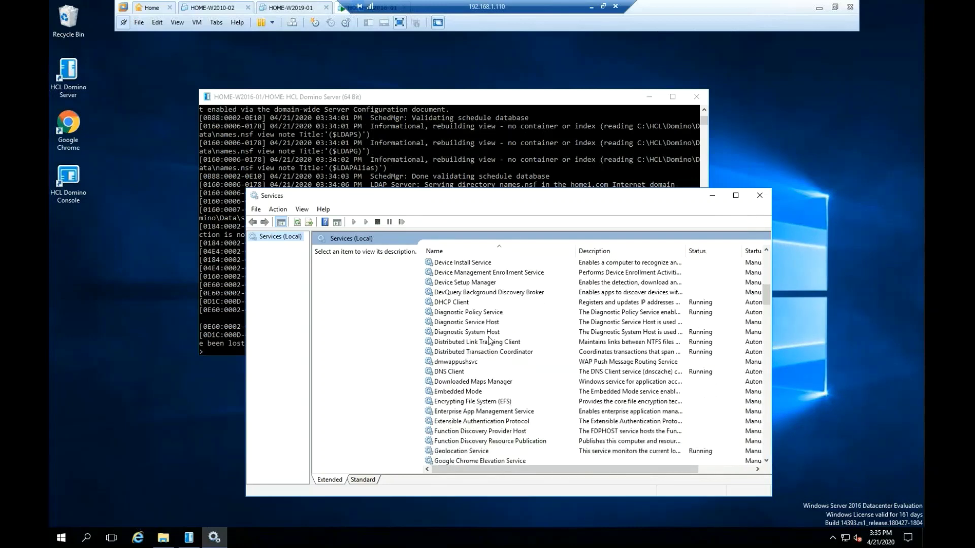
scroll(489, 342, down, 4)
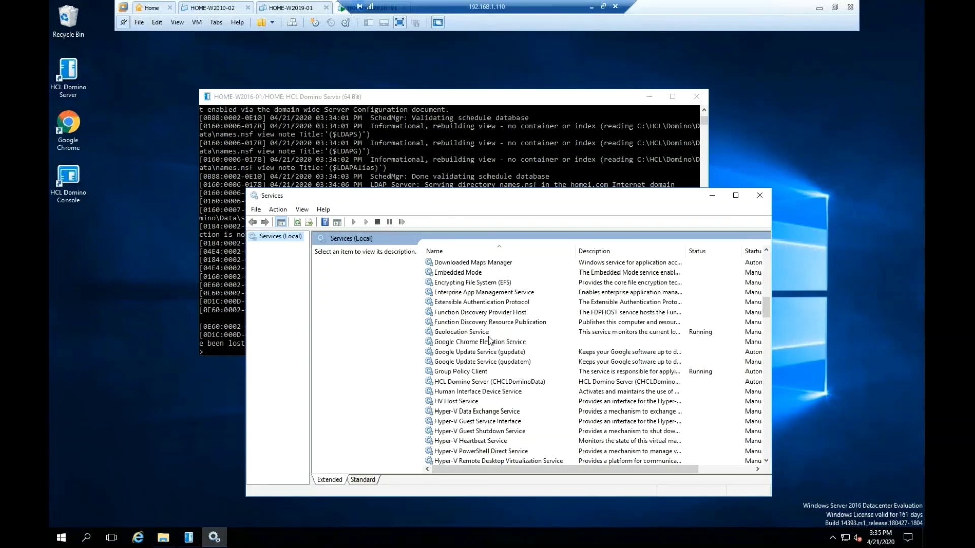
scroll(489, 341, down, 1)
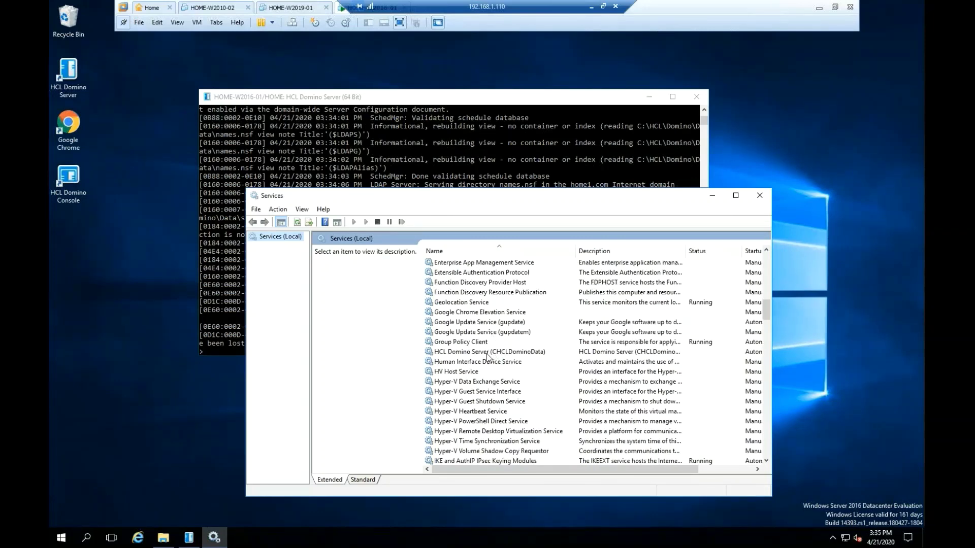
click(487, 353)
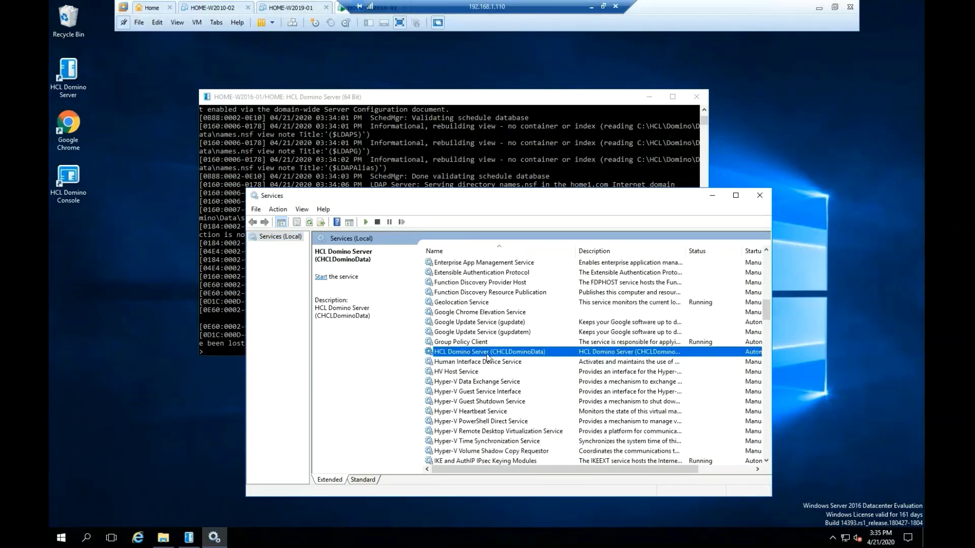
drag(503, 199, 427, 167)
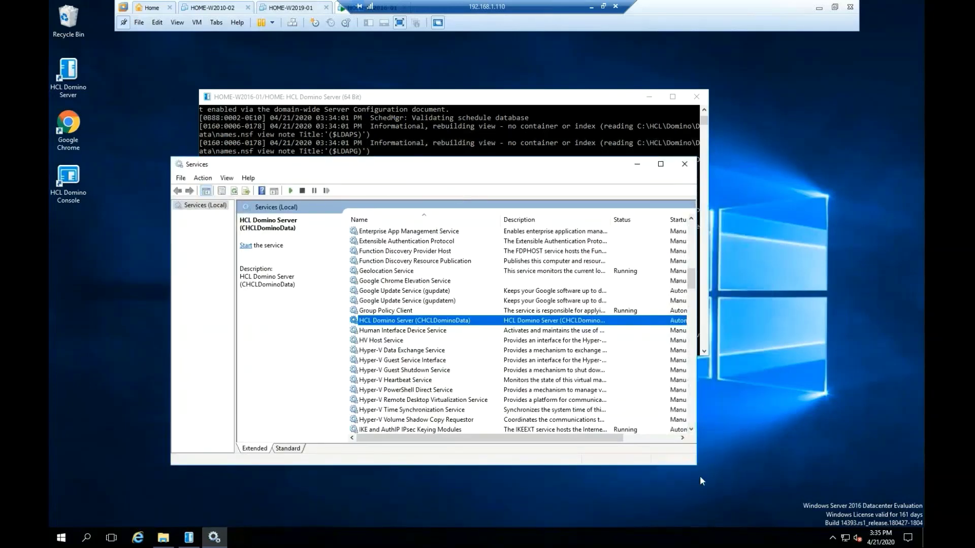
drag(695, 464, 864, 466)
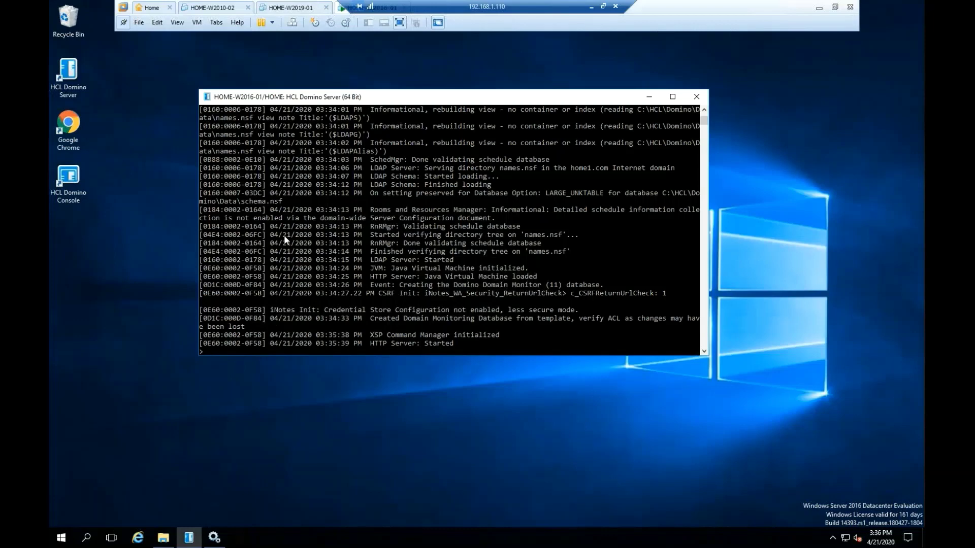
Step: Quit the Domino server from its console with the q command
text(q)
key(Return)
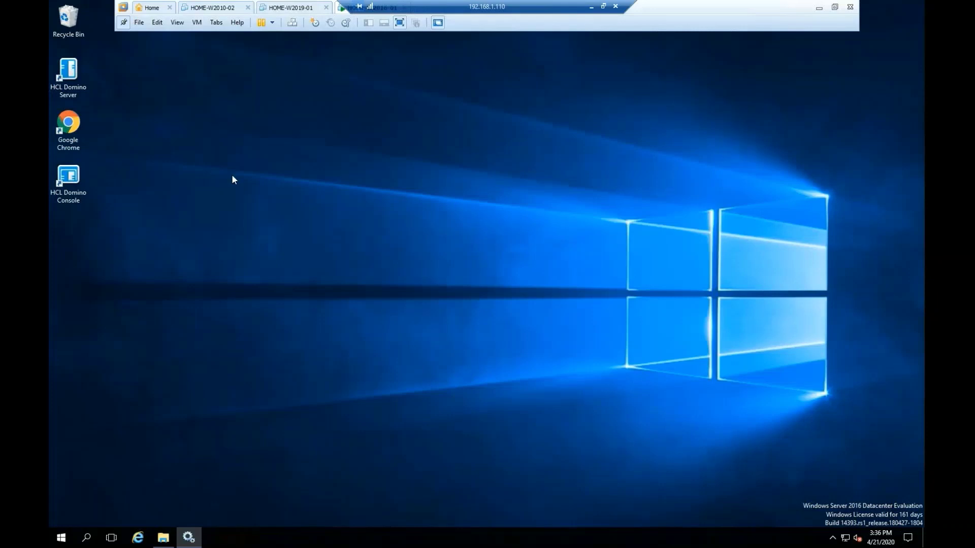
Step: Relaunch HCL Domino Server, choosing 'Start Domino as a Windows service'
double_click(69, 72)
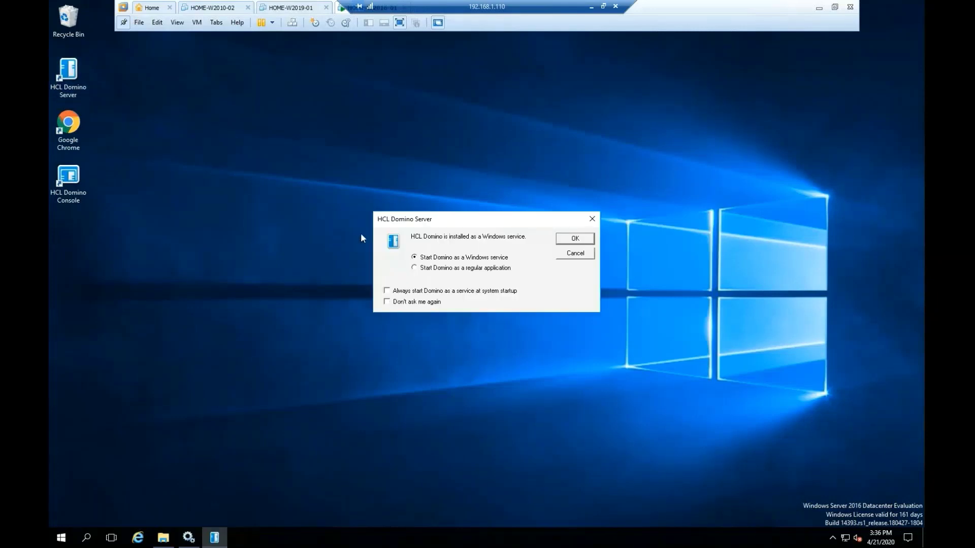
click(415, 257)
click(583, 241)
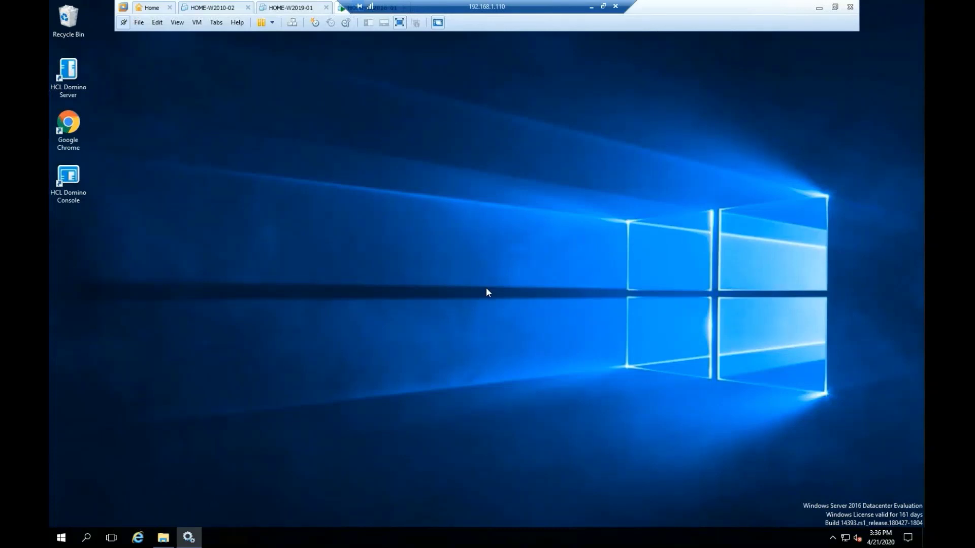
Step: Refresh Services to show HCL Domino Server (CHCLDominoData) as Running, then close it
click(190, 542)
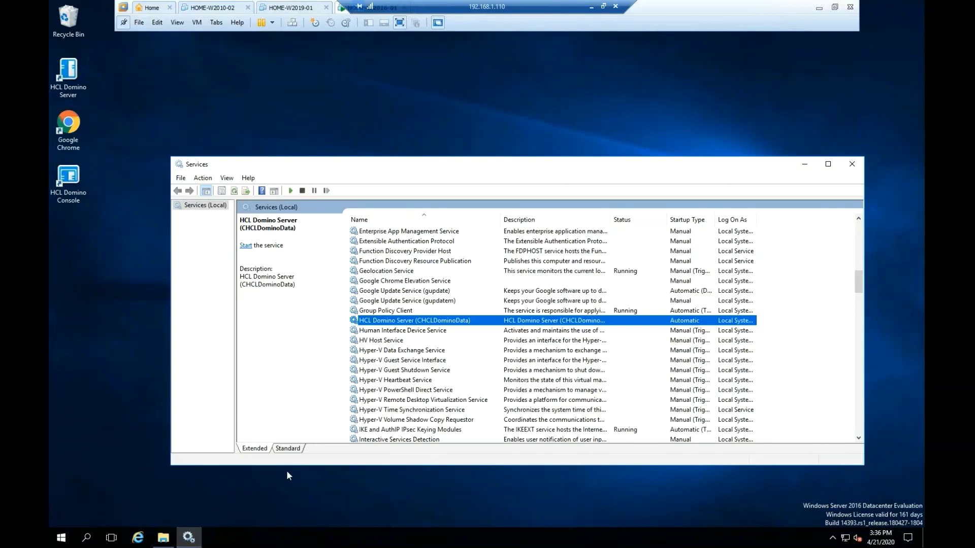
click(234, 191)
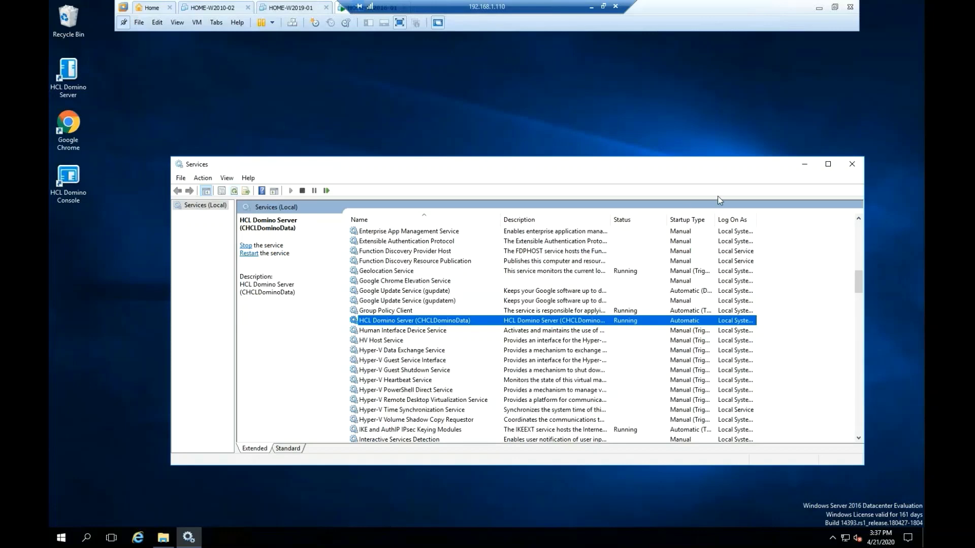
click(851, 164)
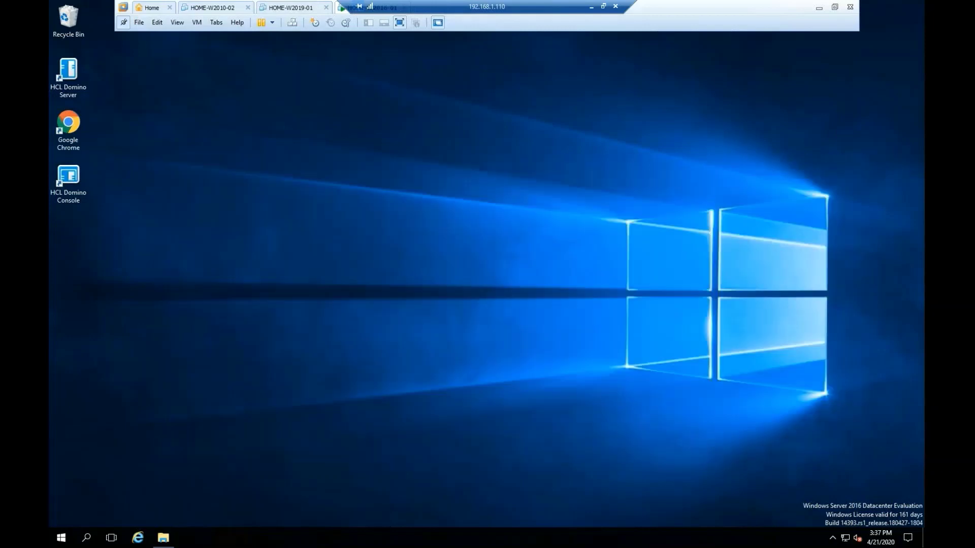